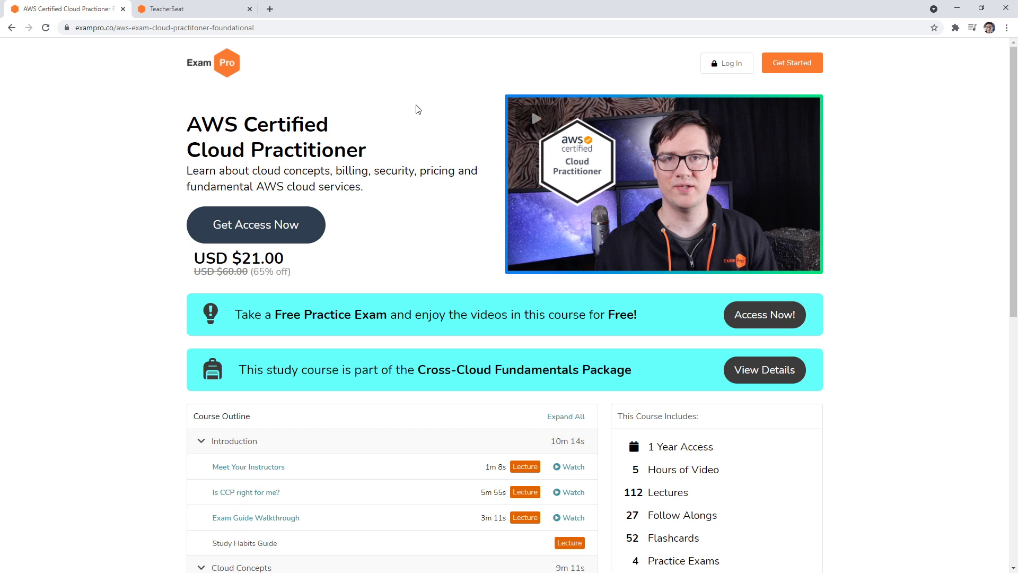
scroll(402, 164, "down", 2)
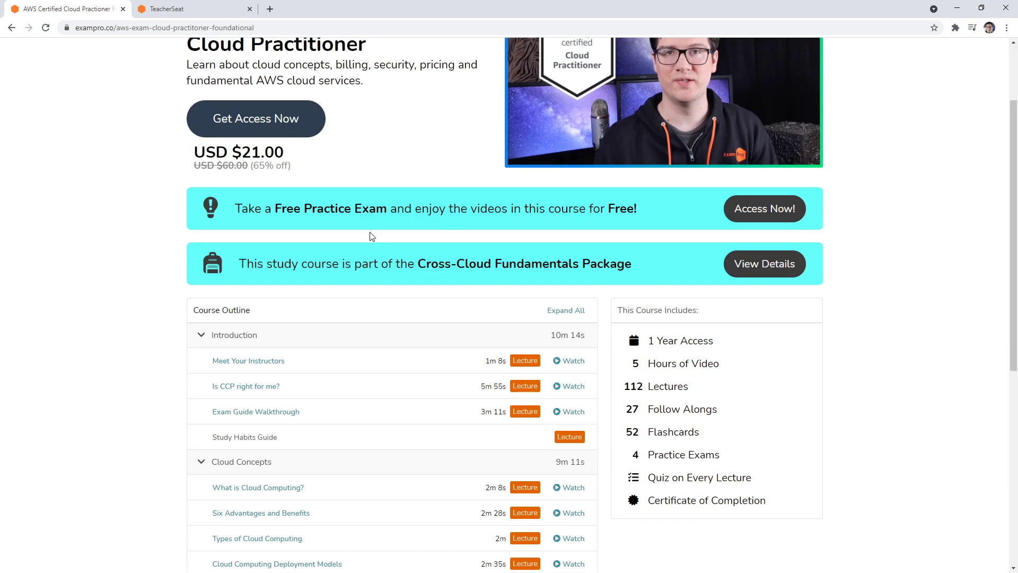
scroll(348, 251, "up", 2)
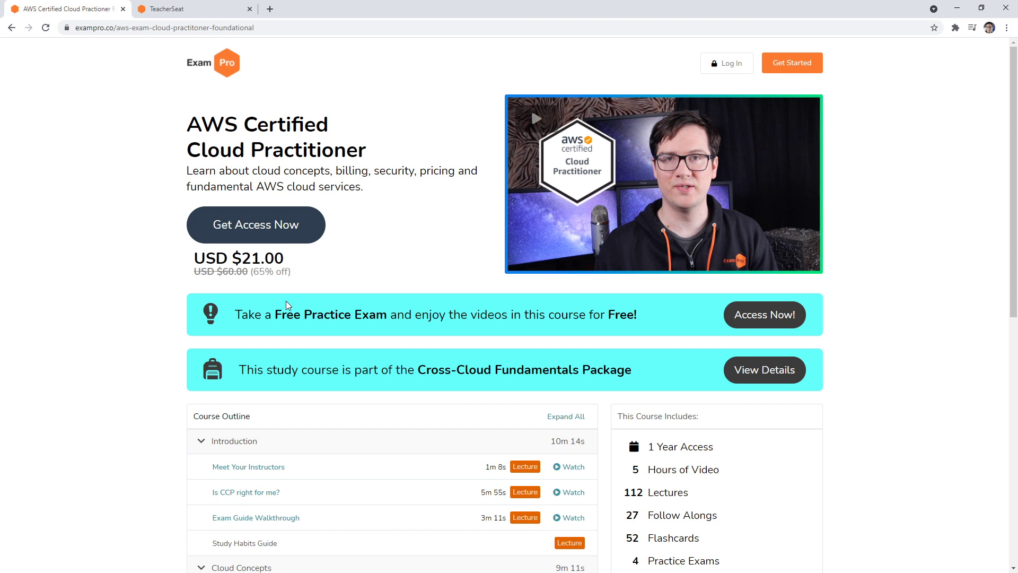
Step: From the student catalog, choose Buy on the Certified Cloud Practitioner card under Foundational
left_click(214, 10)
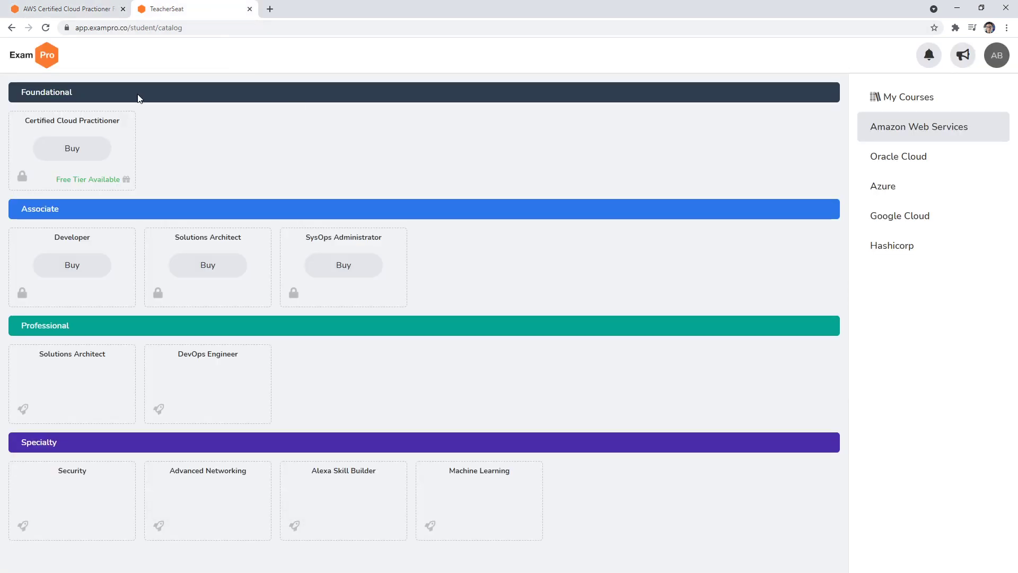
left_click(67, 9)
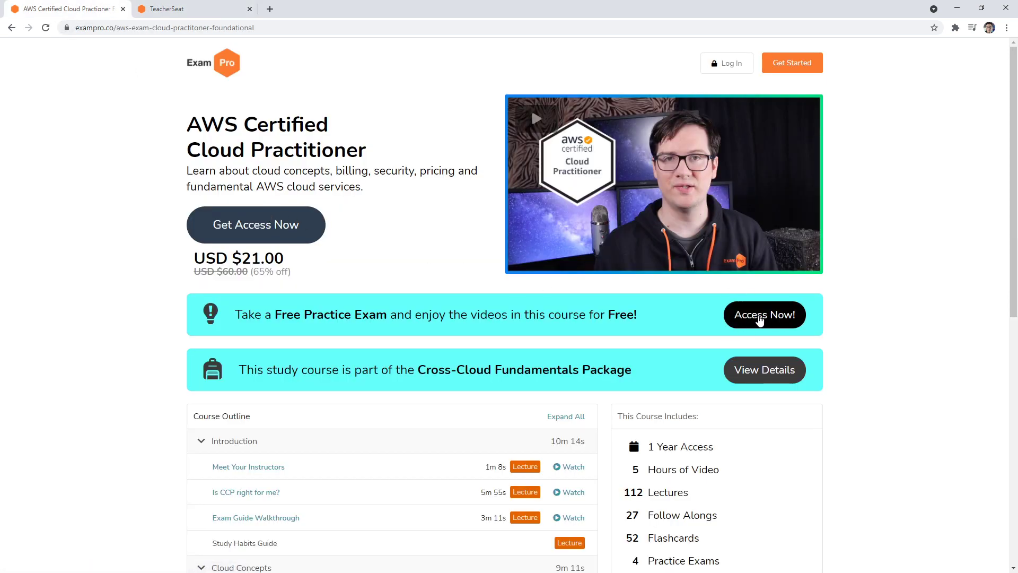
left_click(186, 14)
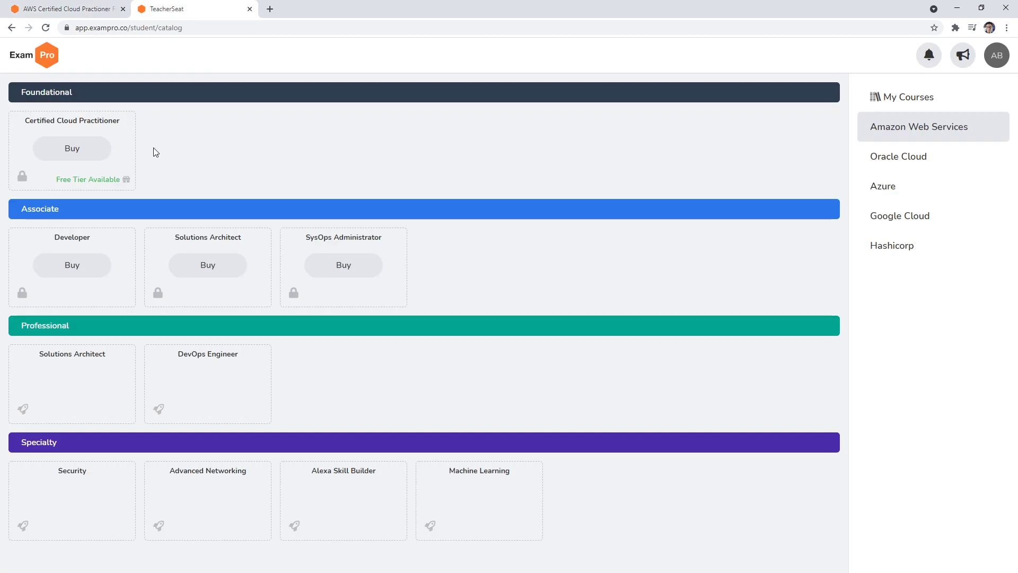
left_click(95, 182)
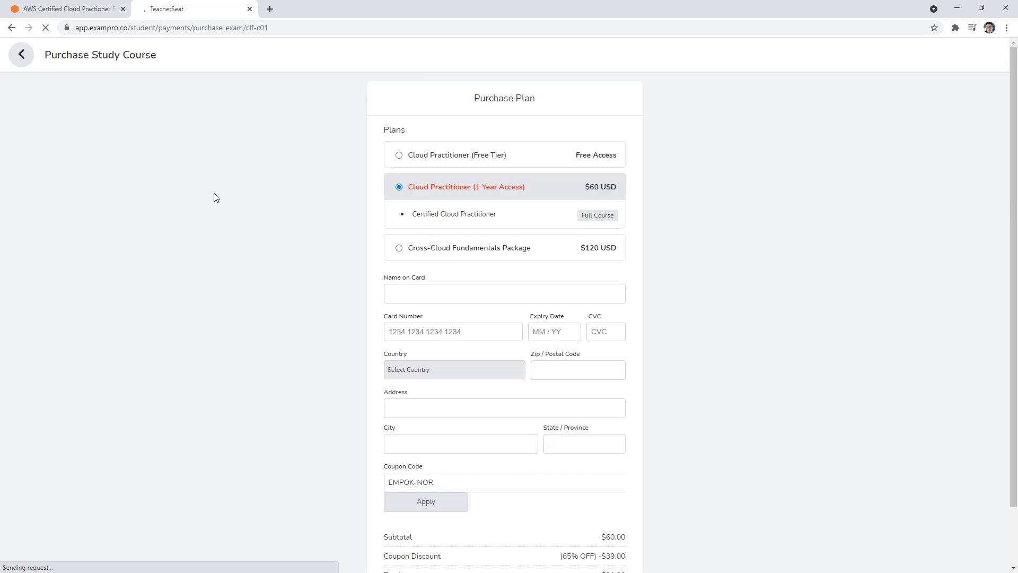
Step: Claim the Cloud Practitioner (Free Tier) plan for $0.00 and enter its study journey
left_click_drag(420, 187, 549, 199)
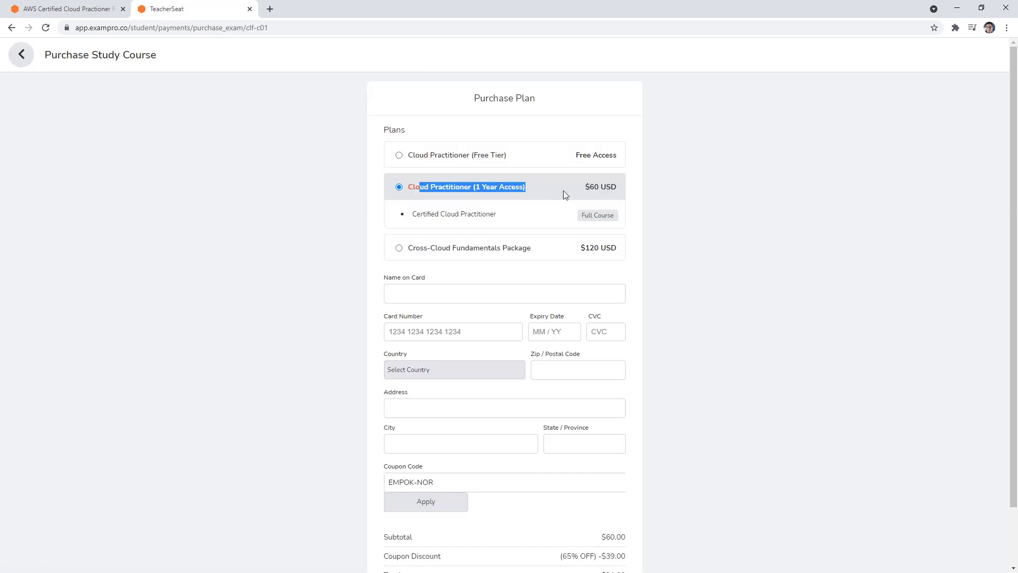
left_click(399, 156)
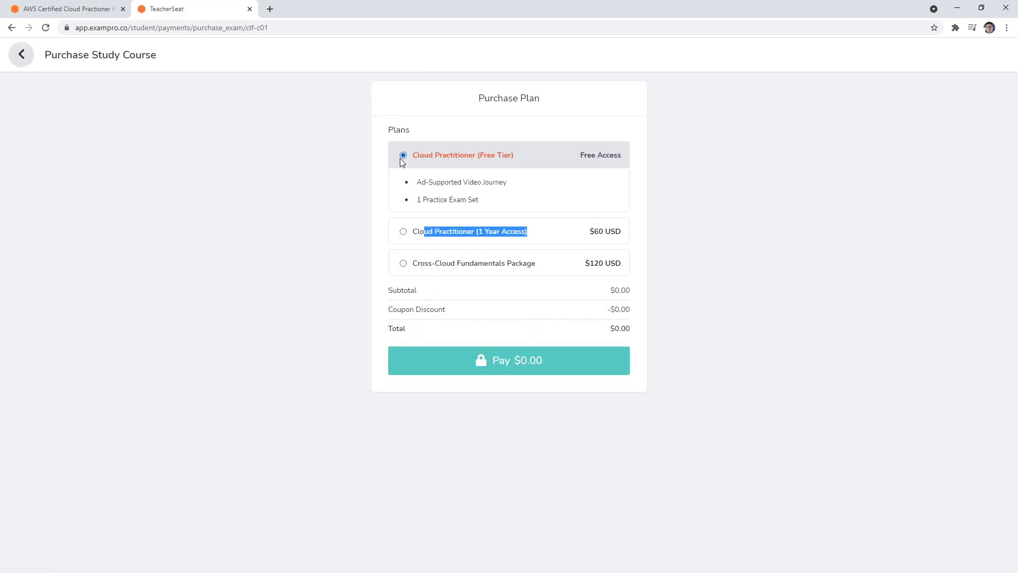
left_click(430, 247)
left_click(502, 360)
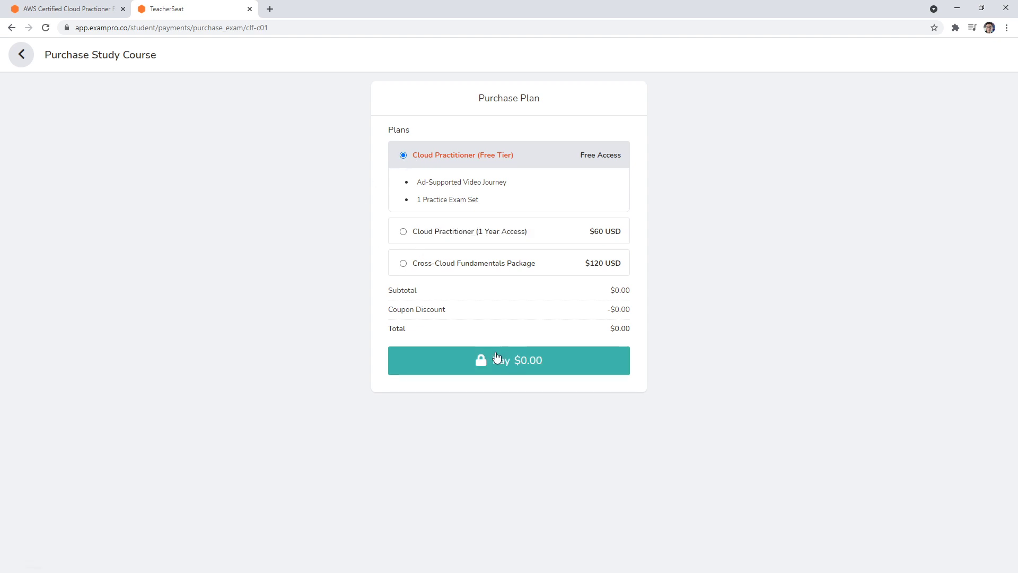
left_click(477, 179)
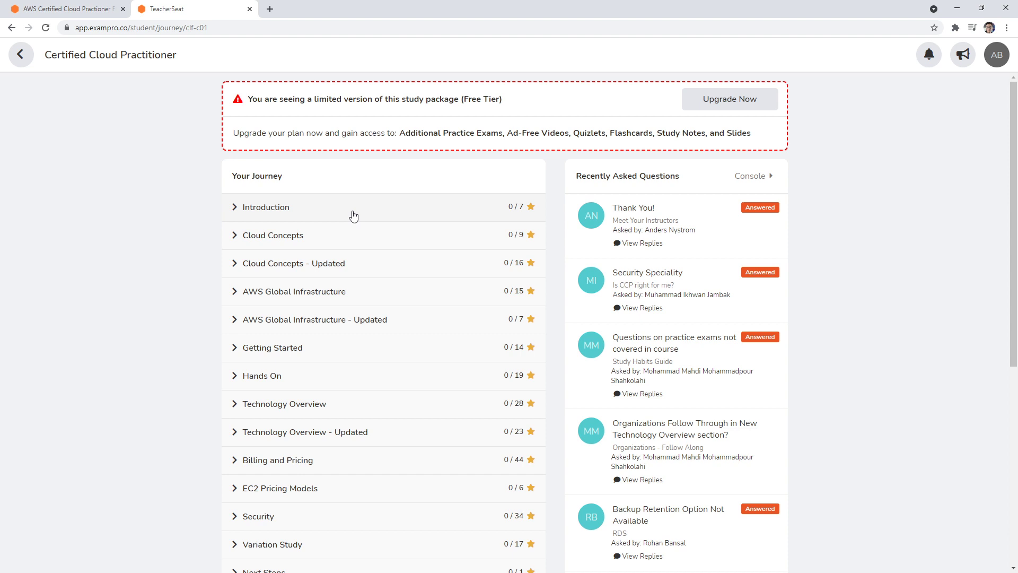
Step: Preview the Meet Your Instructors lesson, then begin a 55-question Free Practice Exam attempt
left_click(353, 212)
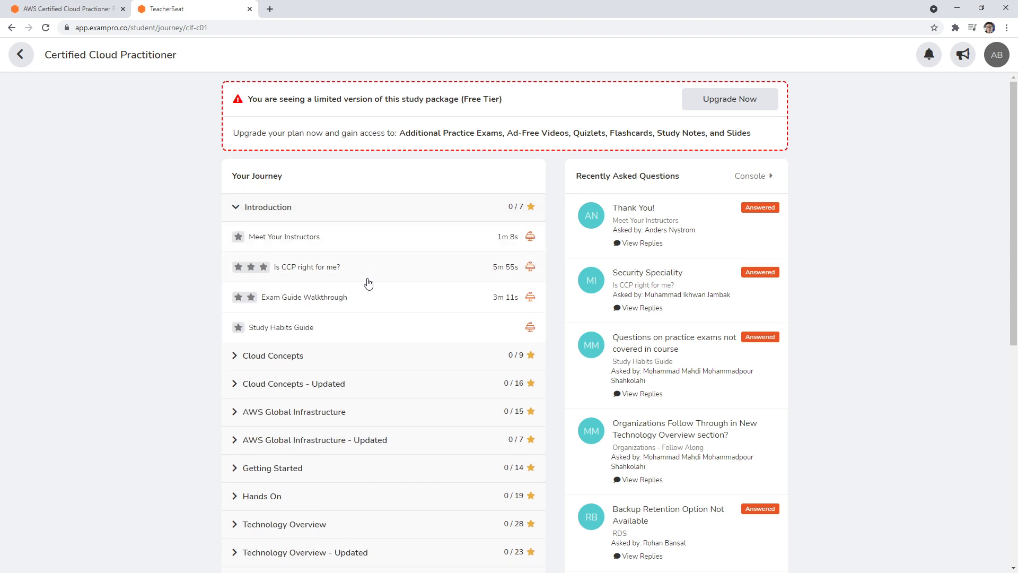
left_click(361, 247)
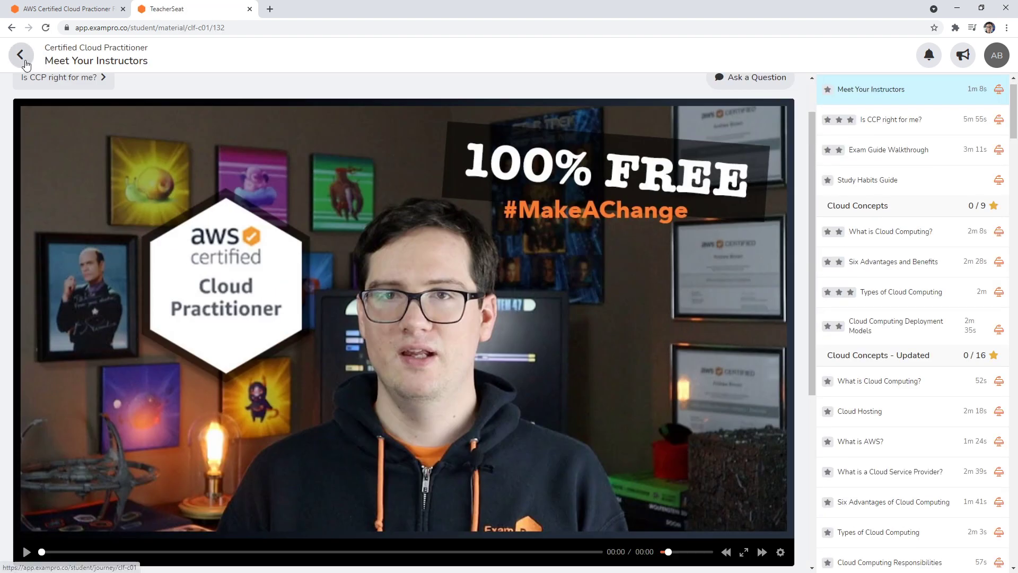
scroll(442, 345, "down", 8)
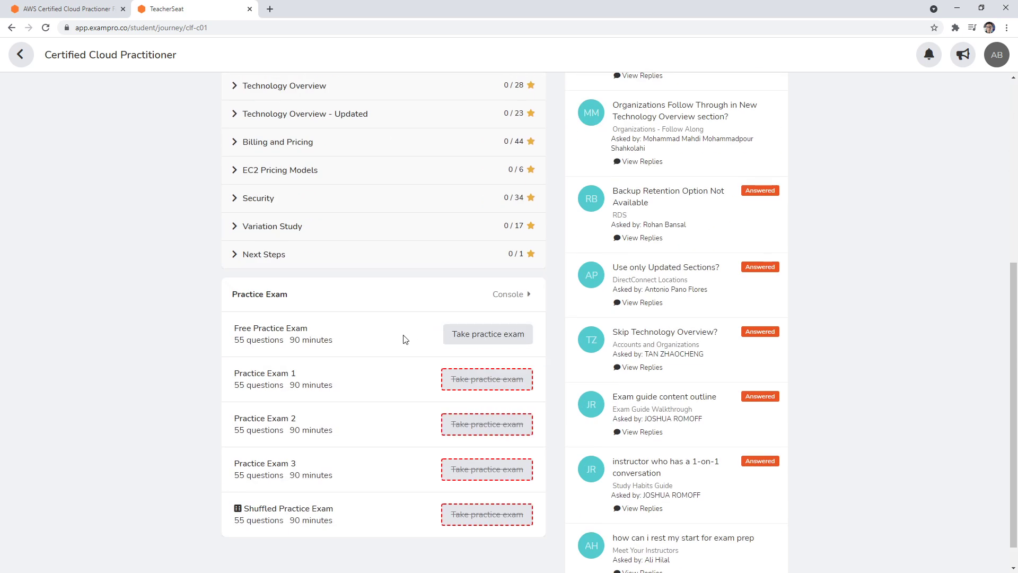
left_click(467, 334)
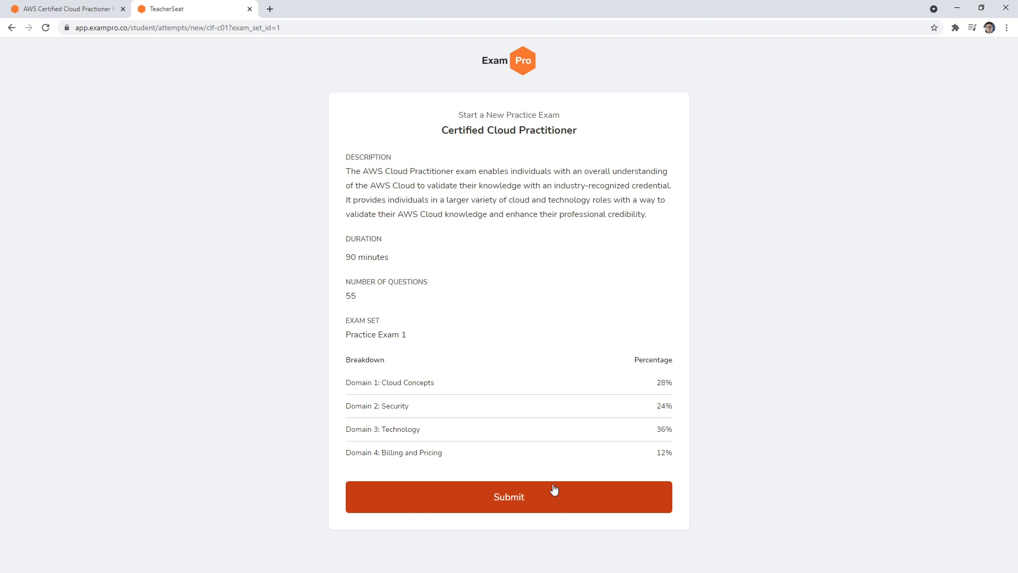
left_click(555, 490)
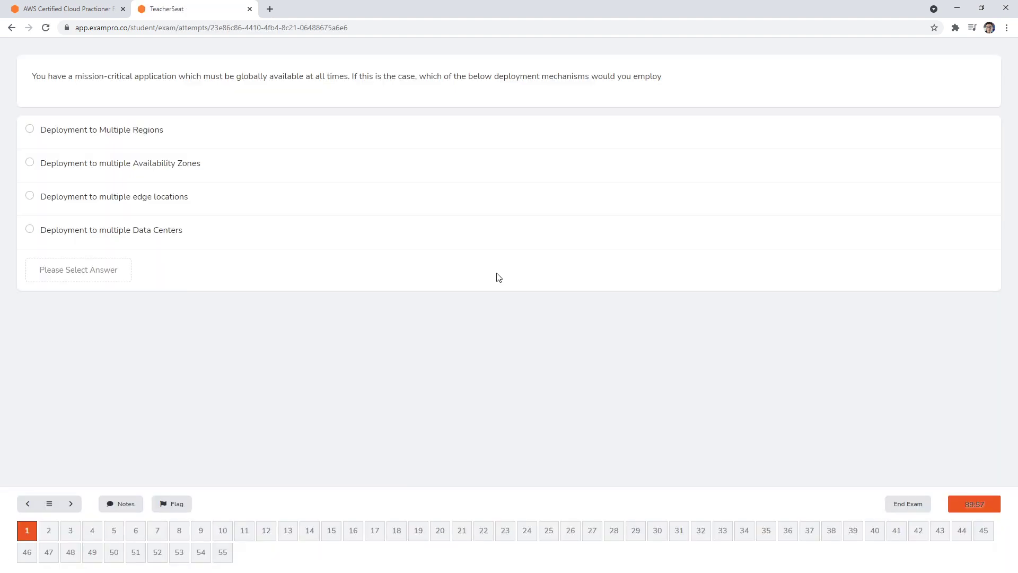
left_click(68, 9)
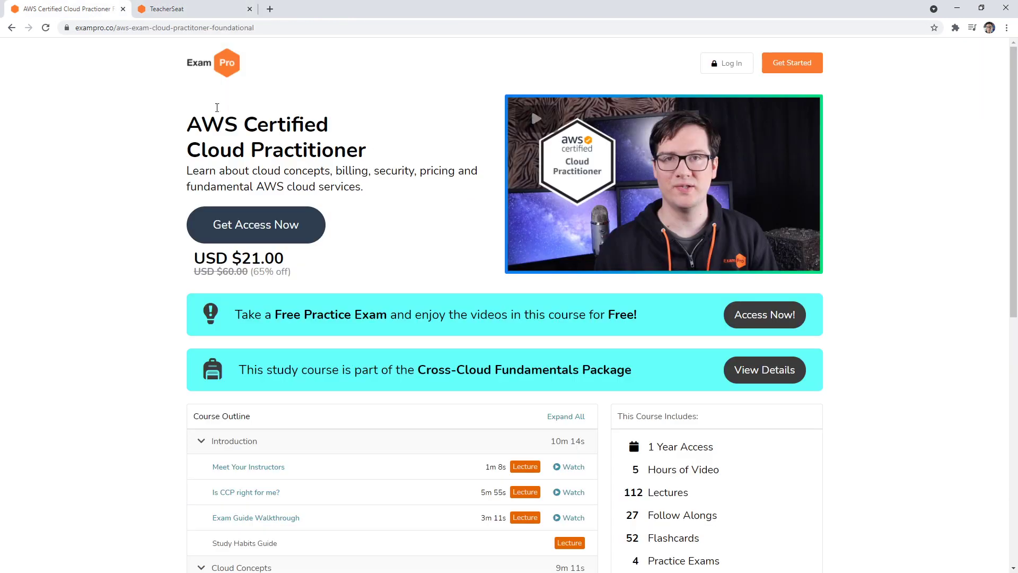
Step: End the practice exam unanswered and submit it for a 0/55 result
left_click(198, 9)
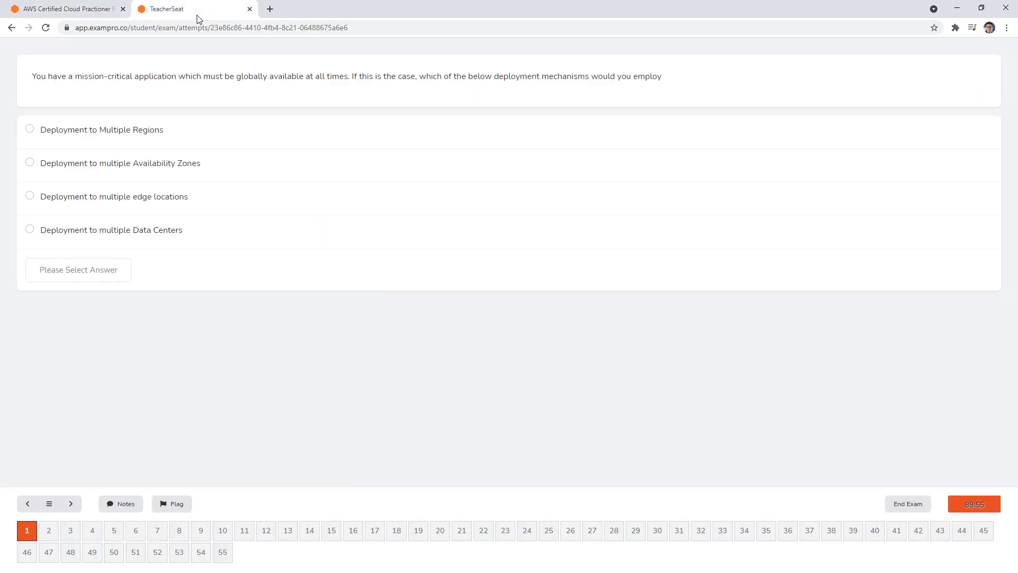
left_click(907, 503)
left_click(509, 312)
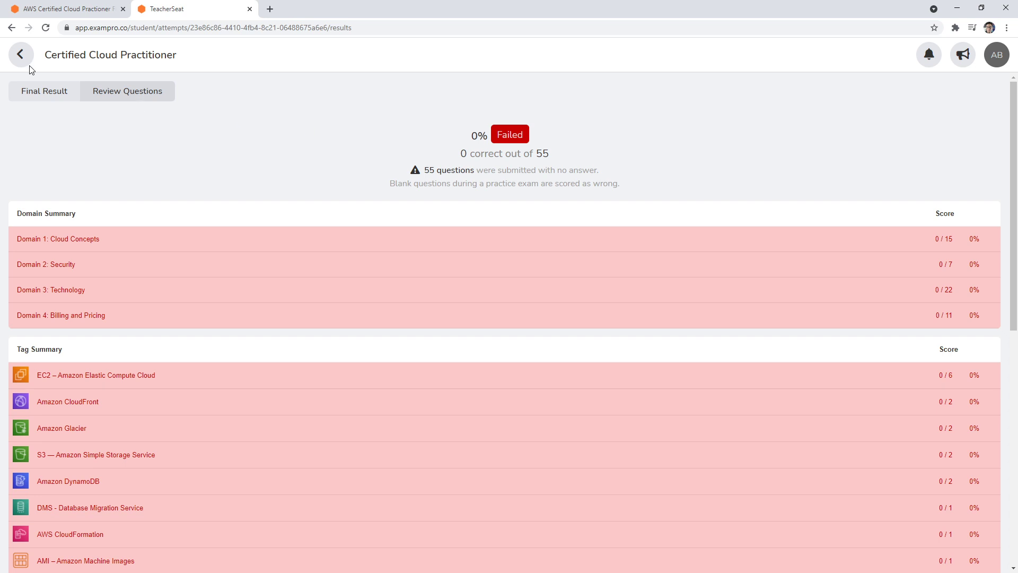
Step: Back out to the student course catalog and switch to the Google Cloud category
left_click(22, 54)
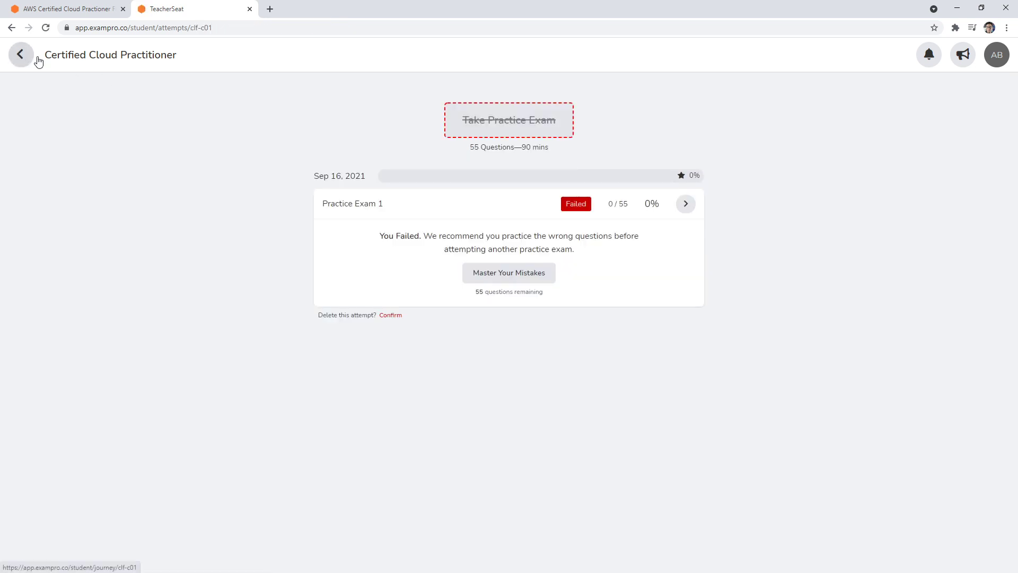
left_click(21, 54)
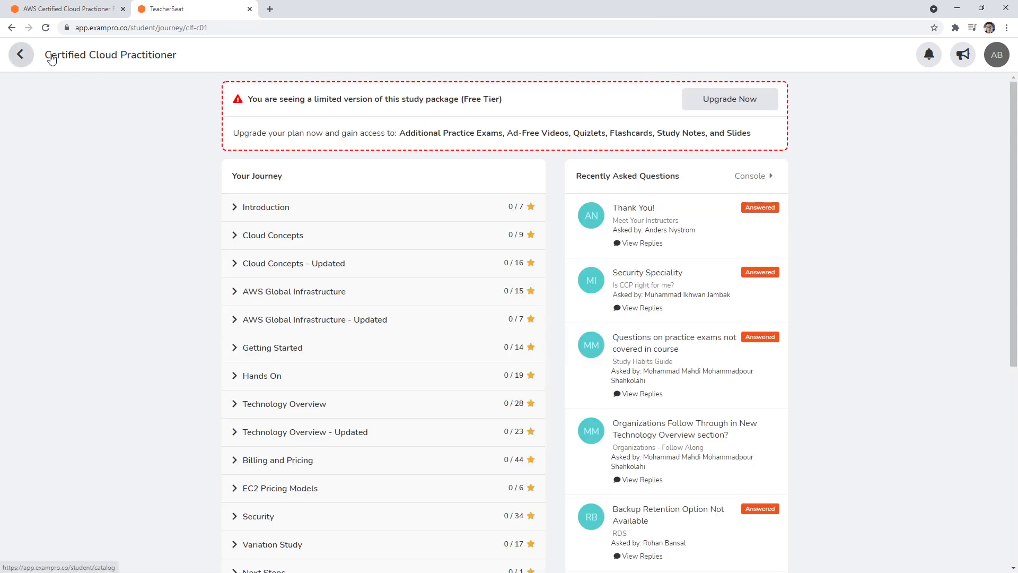
left_click(20, 55)
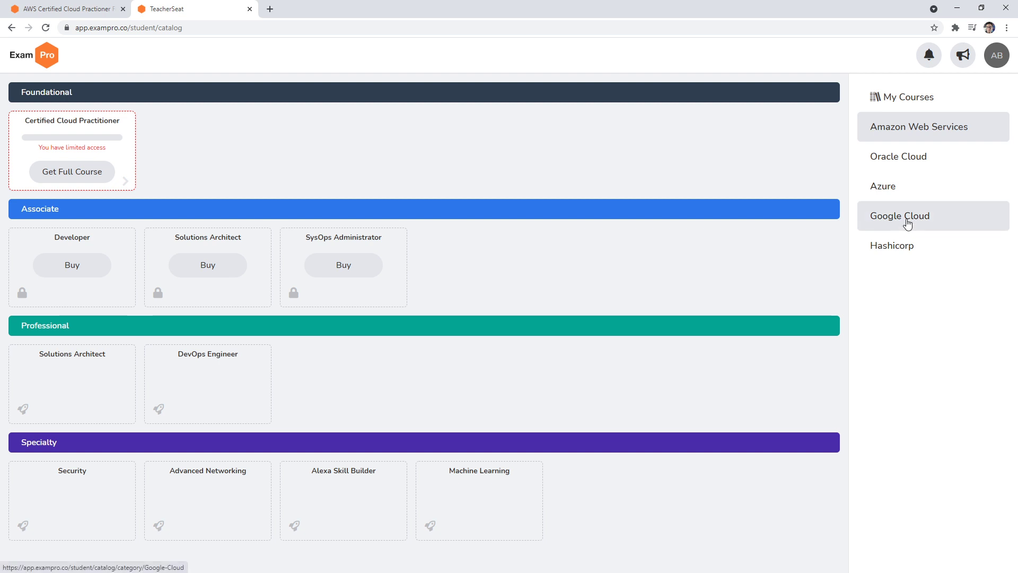
left_click(907, 224)
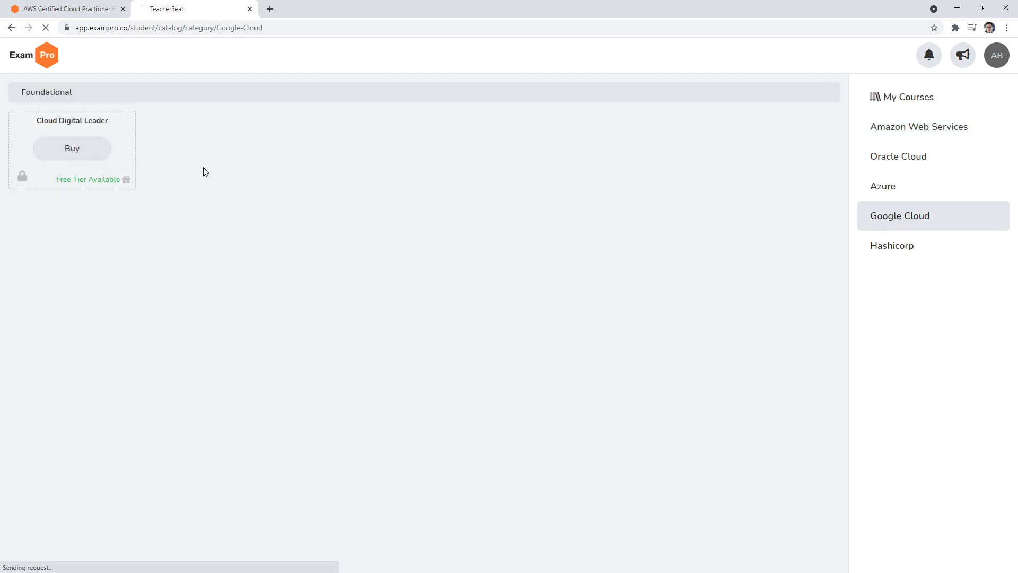
Step: Claim Cloud Digital Leader free tier for $0.00 and begin its 50-question Practice Exam 1
left_click(403, 155)
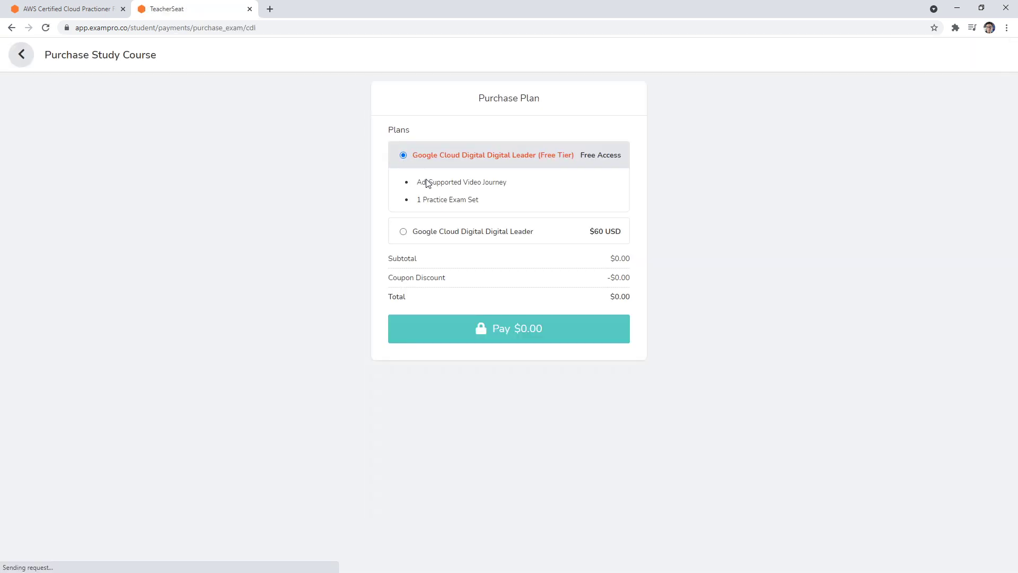
left_click(470, 329)
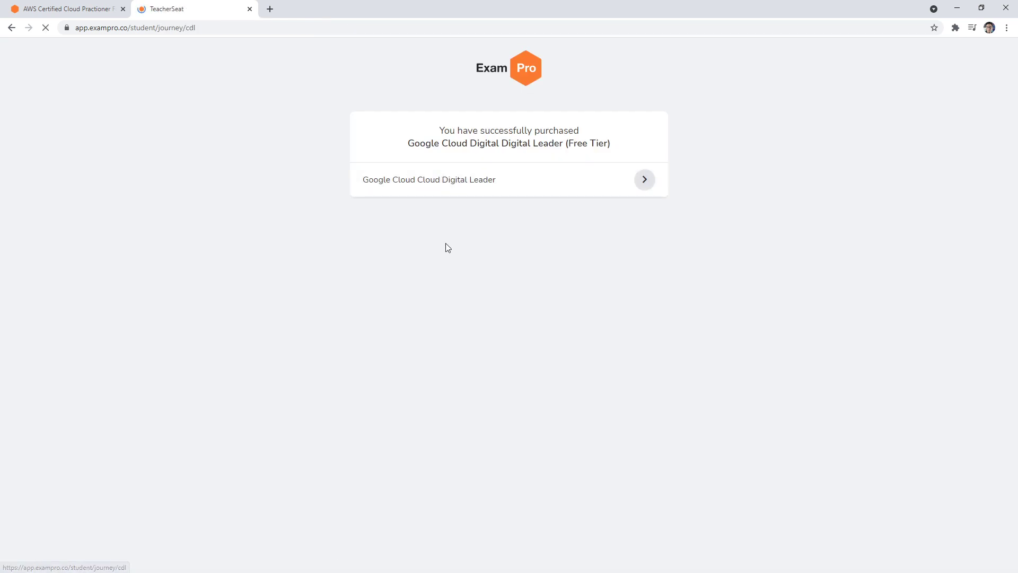
left_click(644, 179)
scroll(414, 350, "down", 8)
left_click(488, 357)
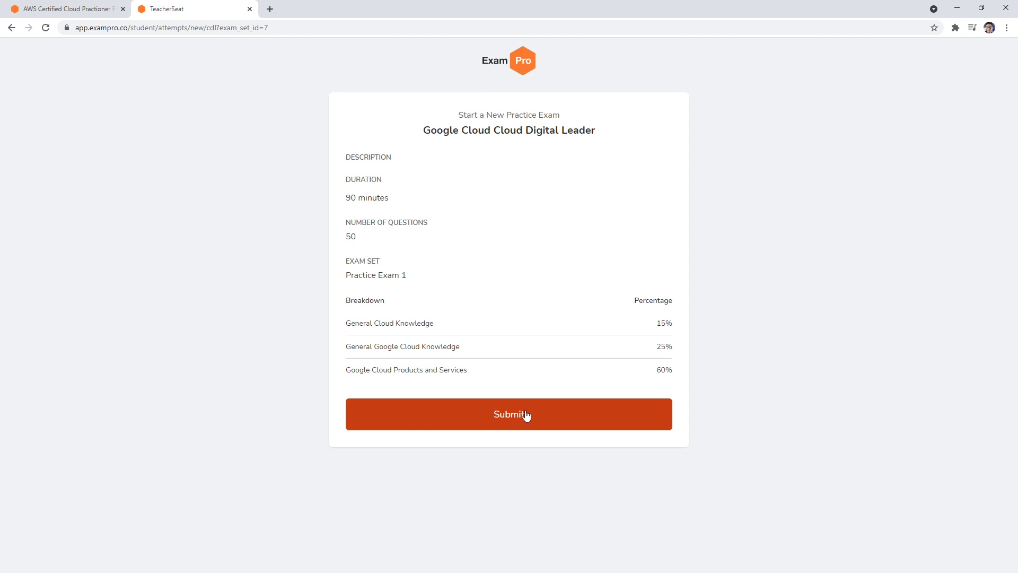
left_click(524, 414)
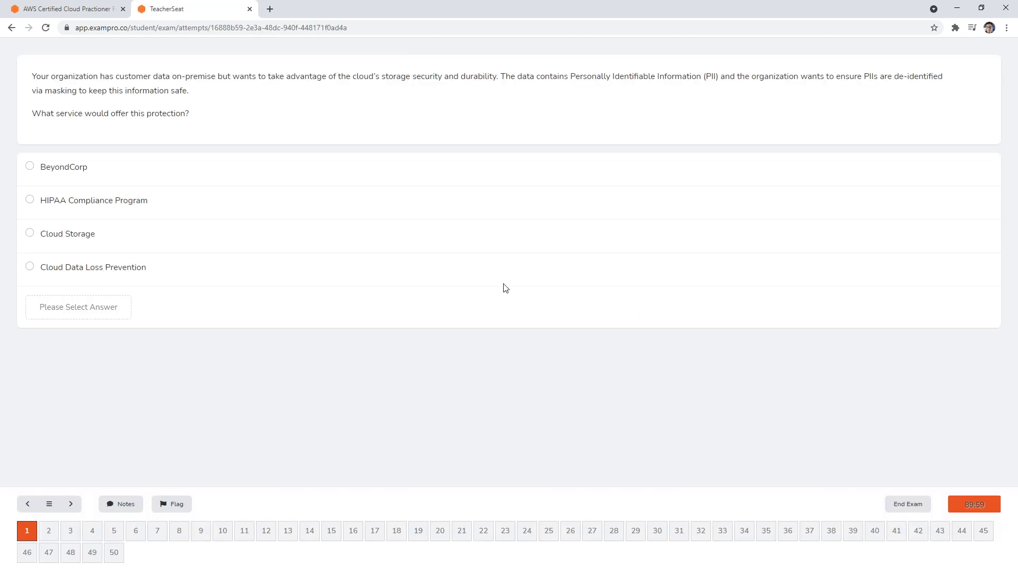